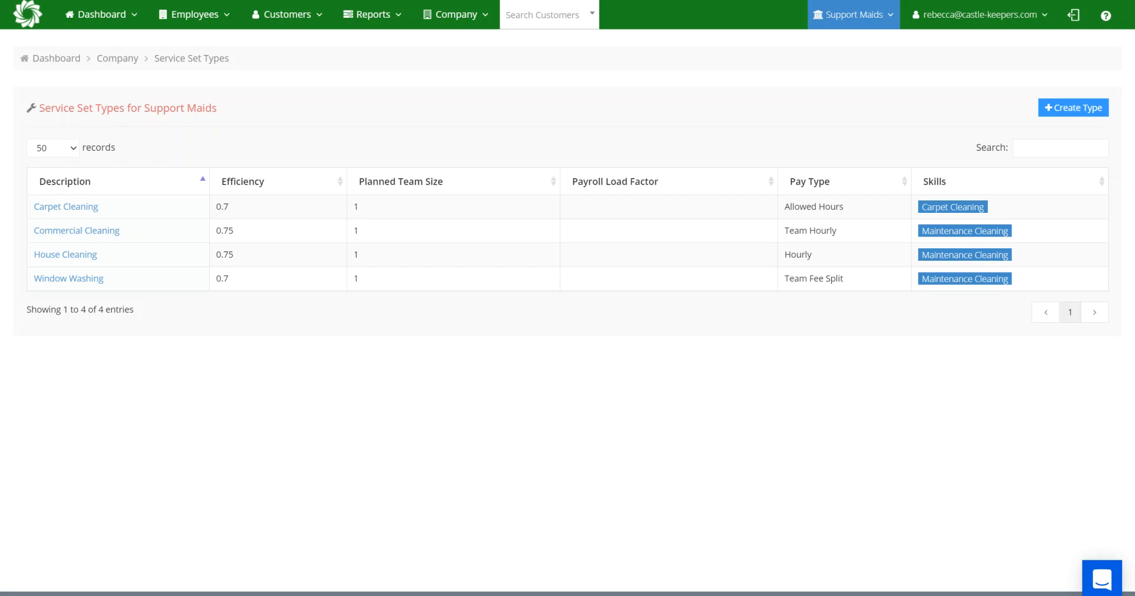
Open the employee search in a new browser tab and bring up the cleaner's Pay & Tax Info down to the service set type pay structure.
{"action": "left_click", "coordinate": [197, 19]}
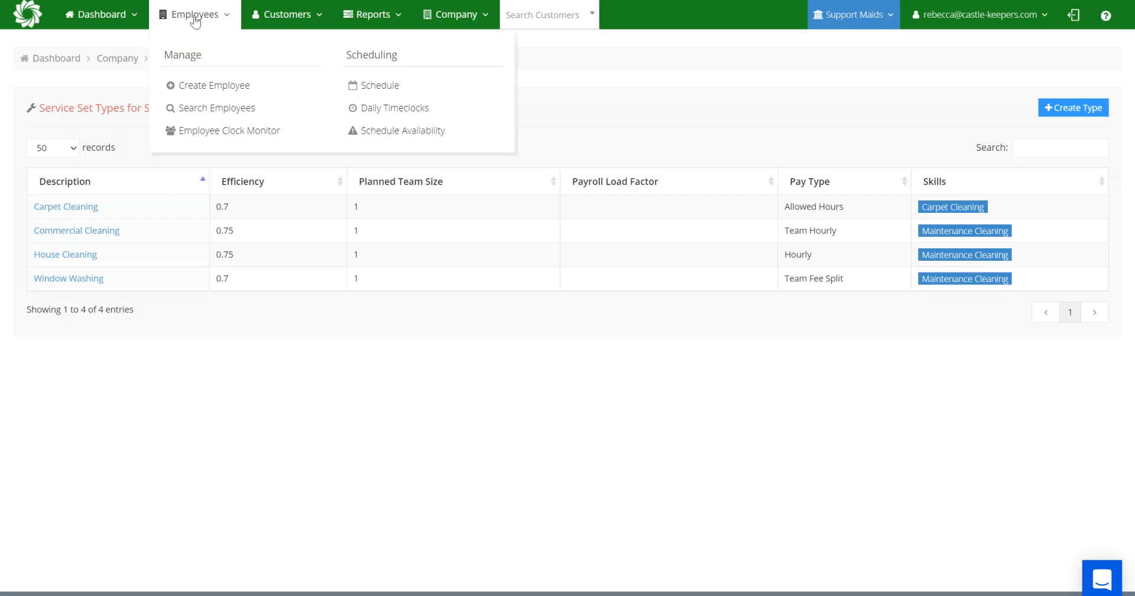
{"action": "right_click", "coordinate": [209, 110]}
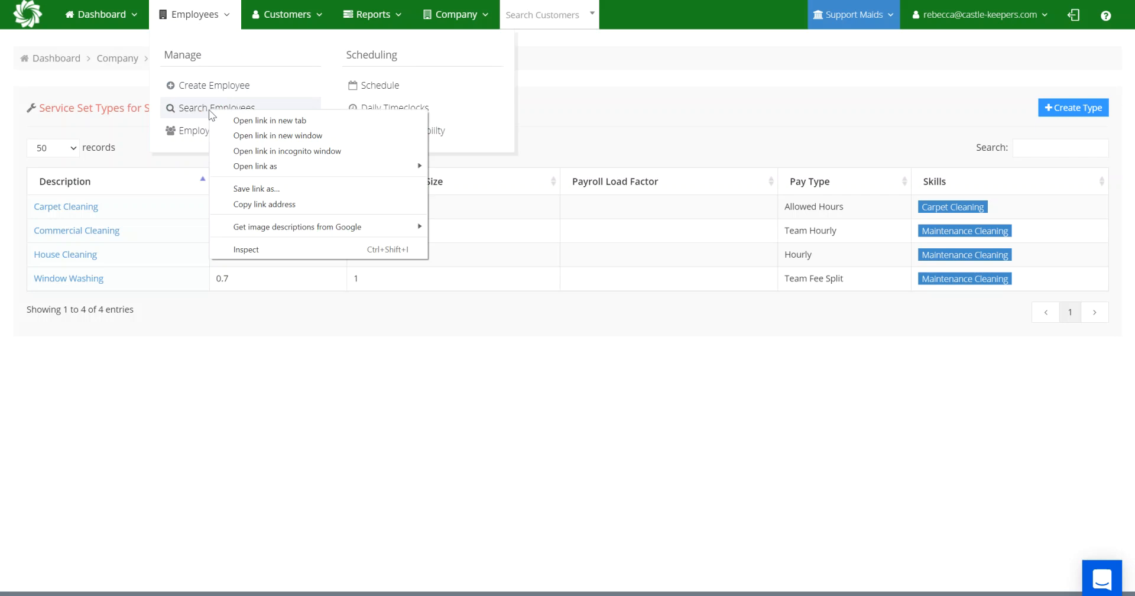
{"action": "left_click", "coordinate": [265, 120]}
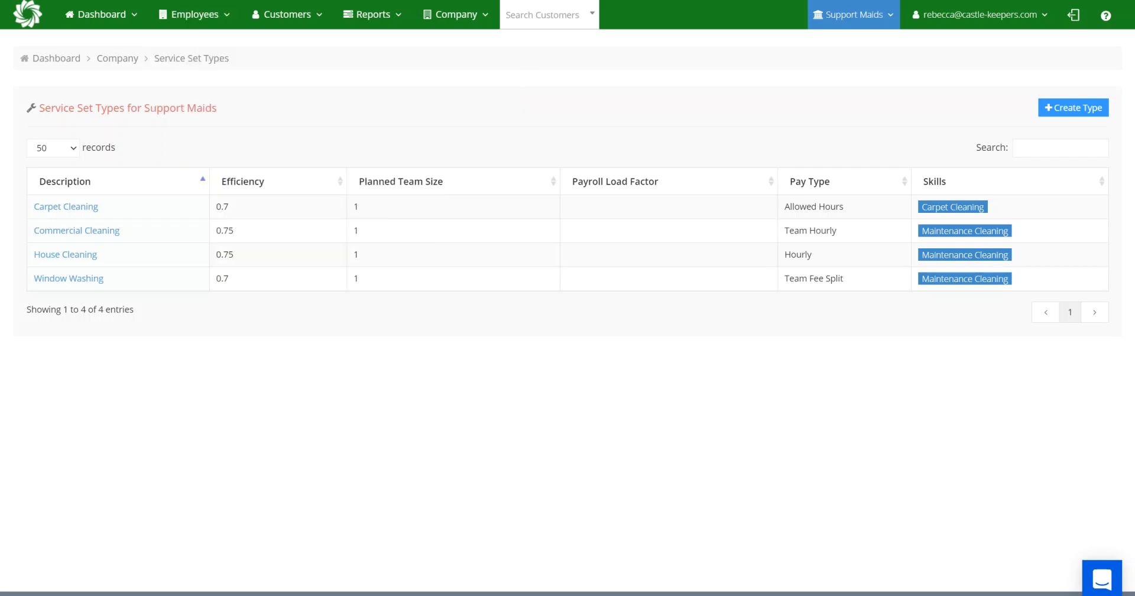
{"action": "key", "text": "ctrl+Tab"}
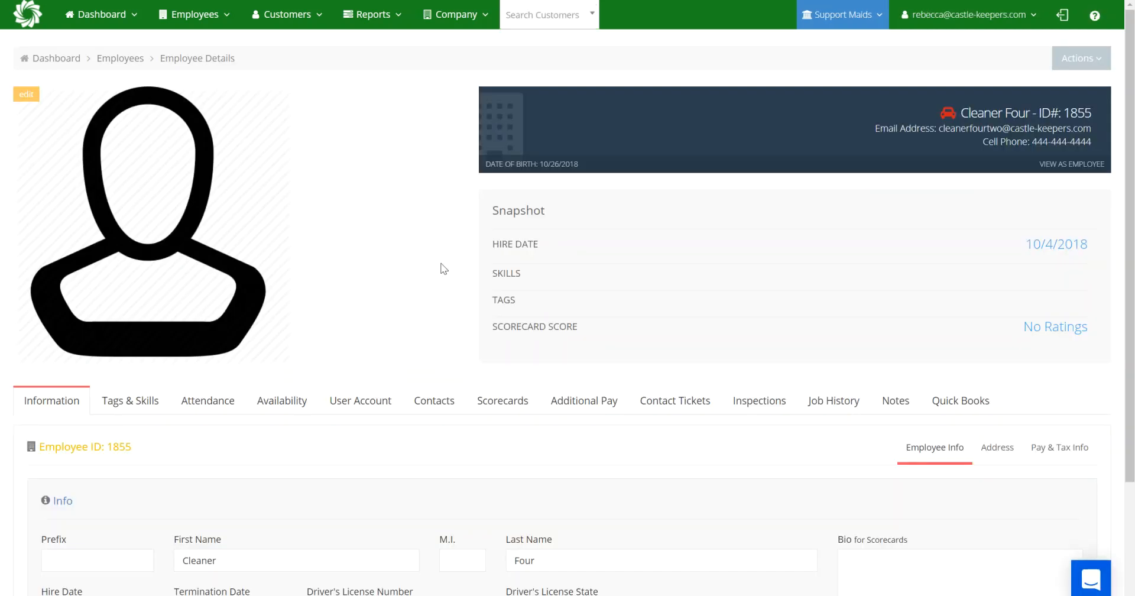
{"action": "left_click", "coordinate": [1055, 449]}
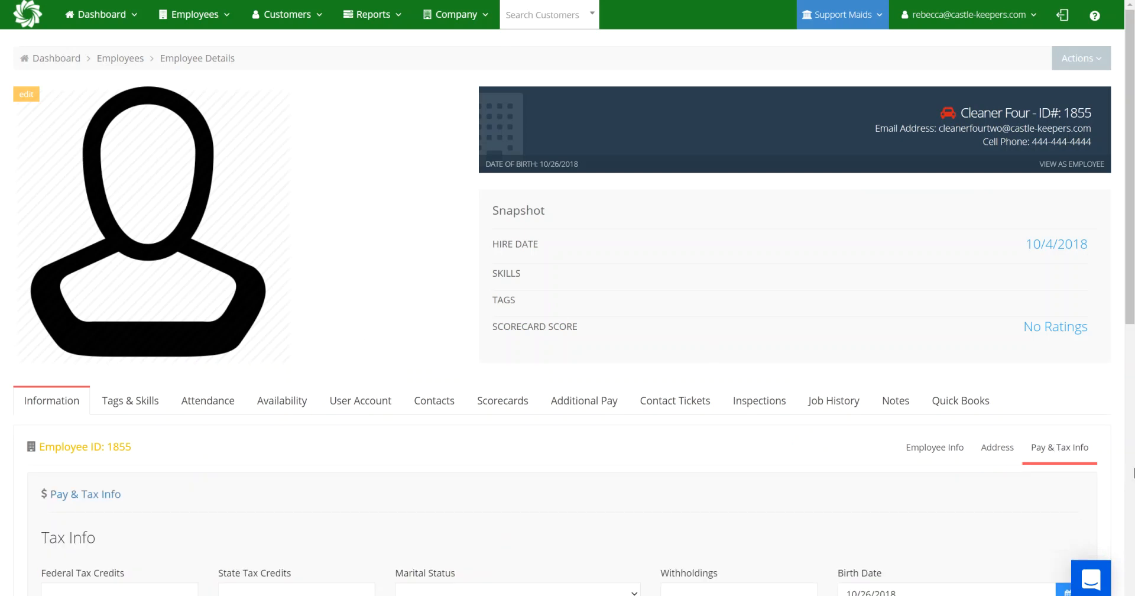
{"action": "scroll", "coordinate": [1101, 452], "scroll_direction": "down", "scroll_amount": 9}
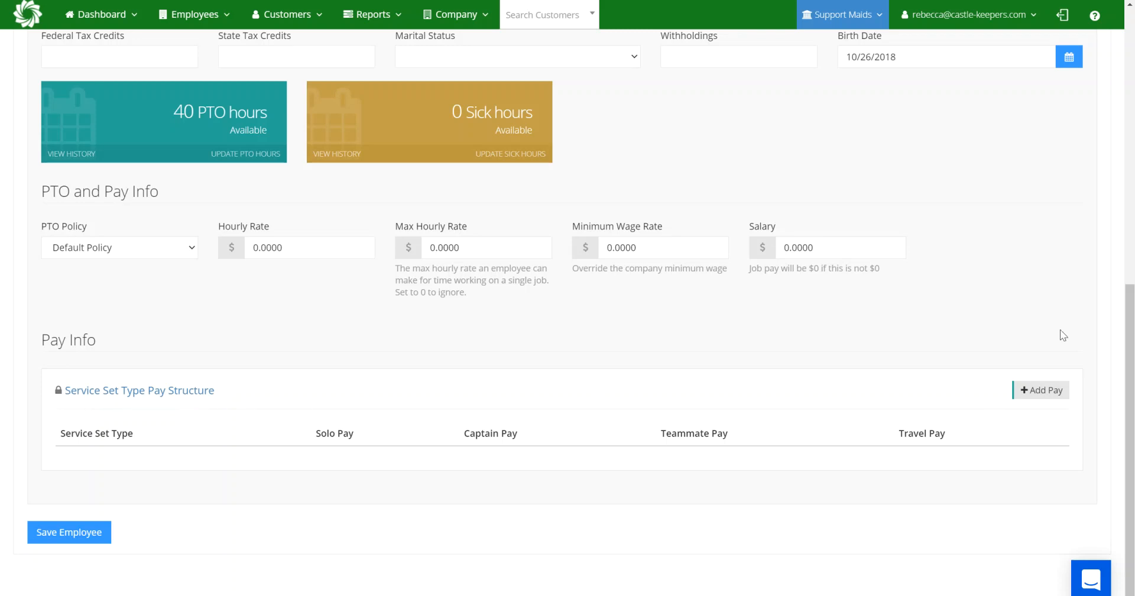
Add House Cleaning pay for the employee with solo pay $17, captain pay $13 and team pay $13, and save it.
{"action": "left_click", "coordinate": [1052, 391]}
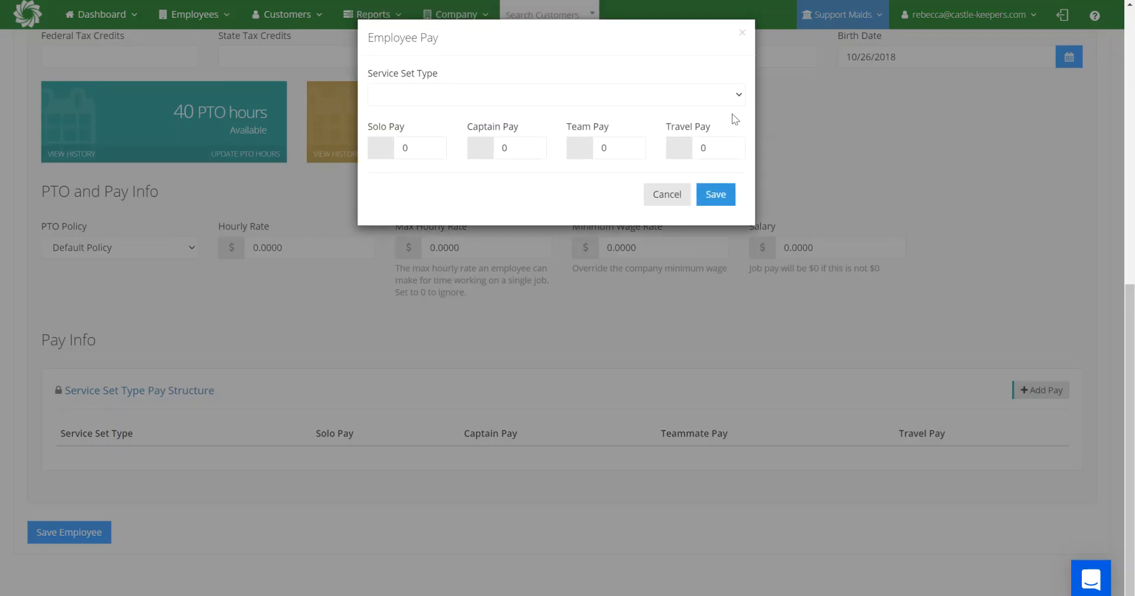
{"action": "left_click", "coordinate": [619, 93]}
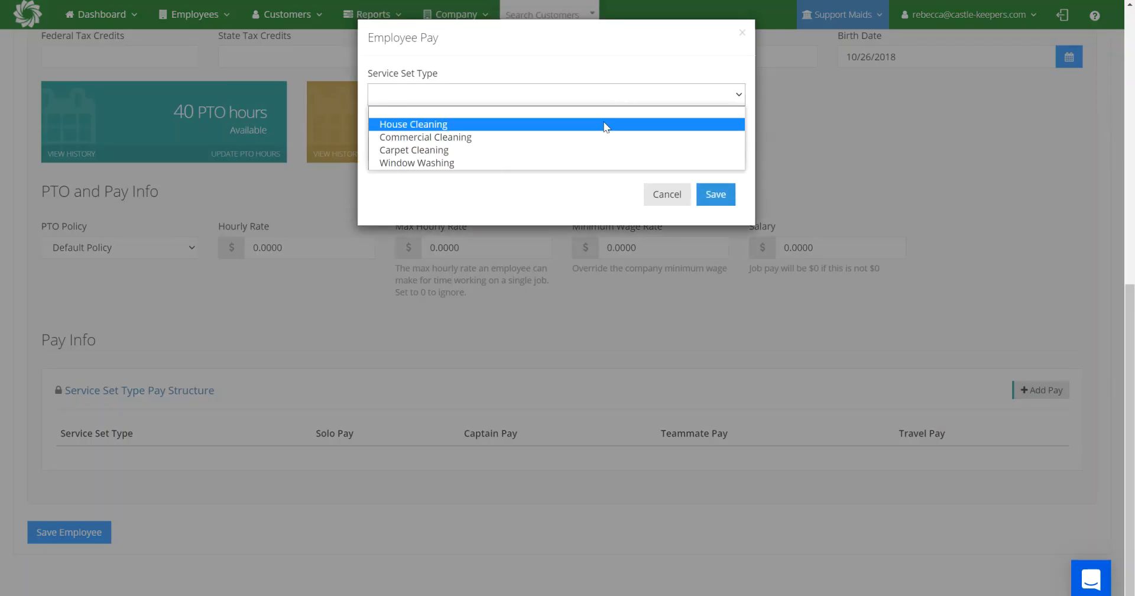
{"action": "left_click", "coordinate": [604, 118]}
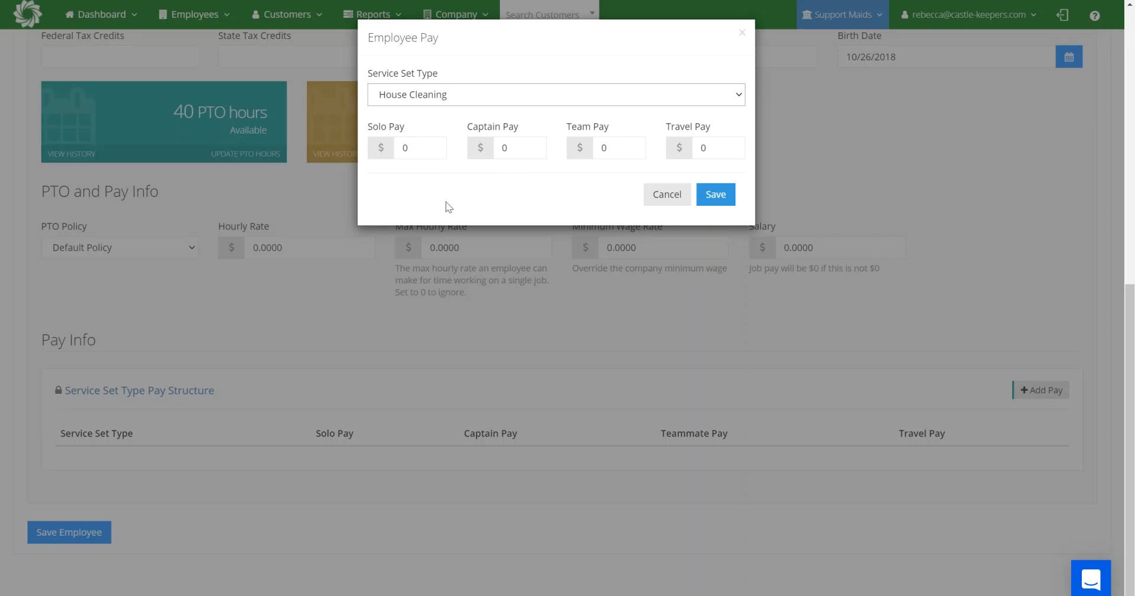
{"action": "double_click", "coordinate": [405, 147]}
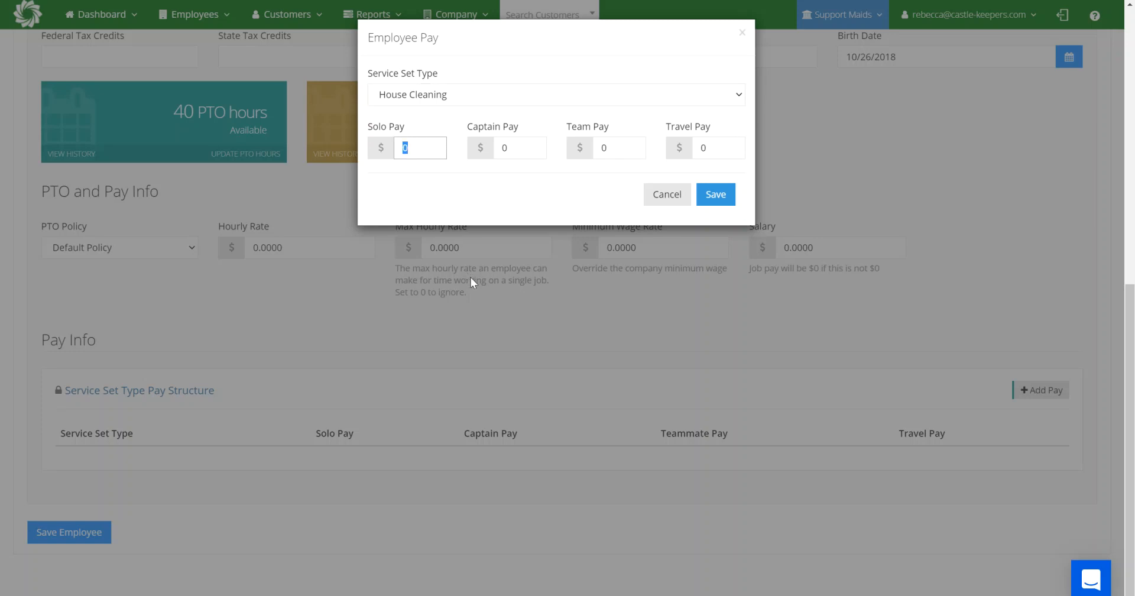
{"action": "type", "text": "17"}
{"action": "key", "text": "Tab"}
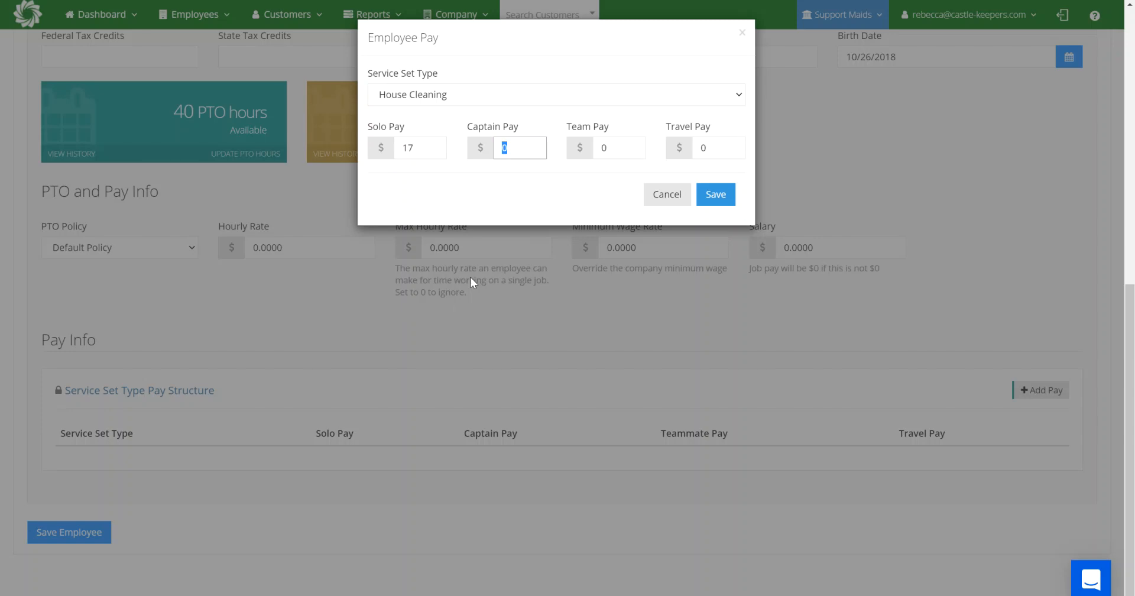
{"action": "type", "text": "13"}
{"action": "key", "text": "Tab"}
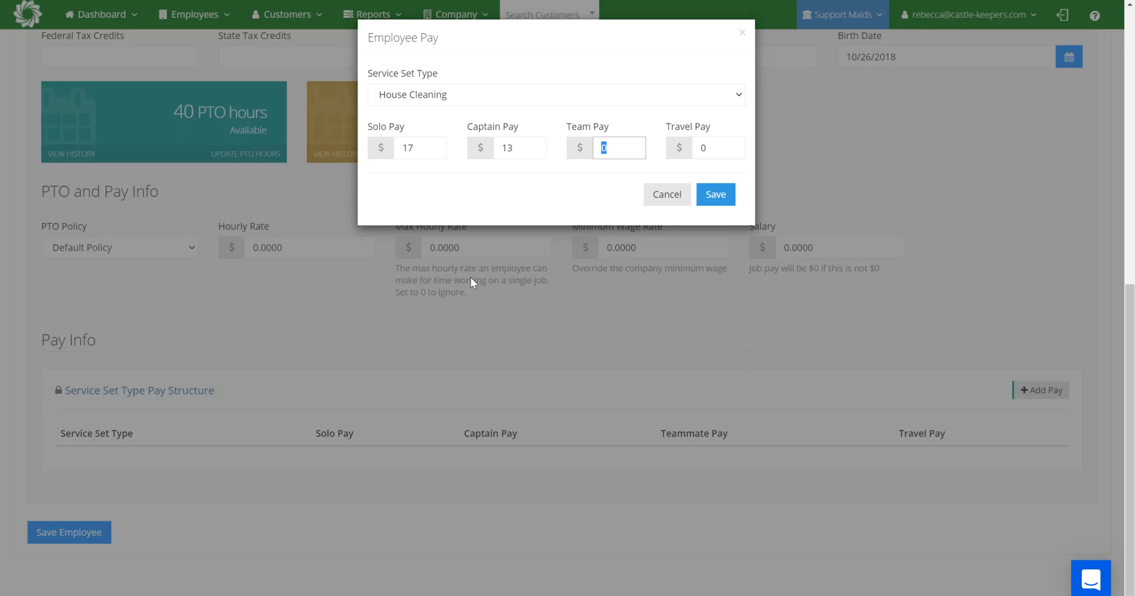
{"action": "type", "text": "13"}
{"action": "left_click", "coordinate": [480, 189]}
{"action": "left_click", "coordinate": [716, 197]}
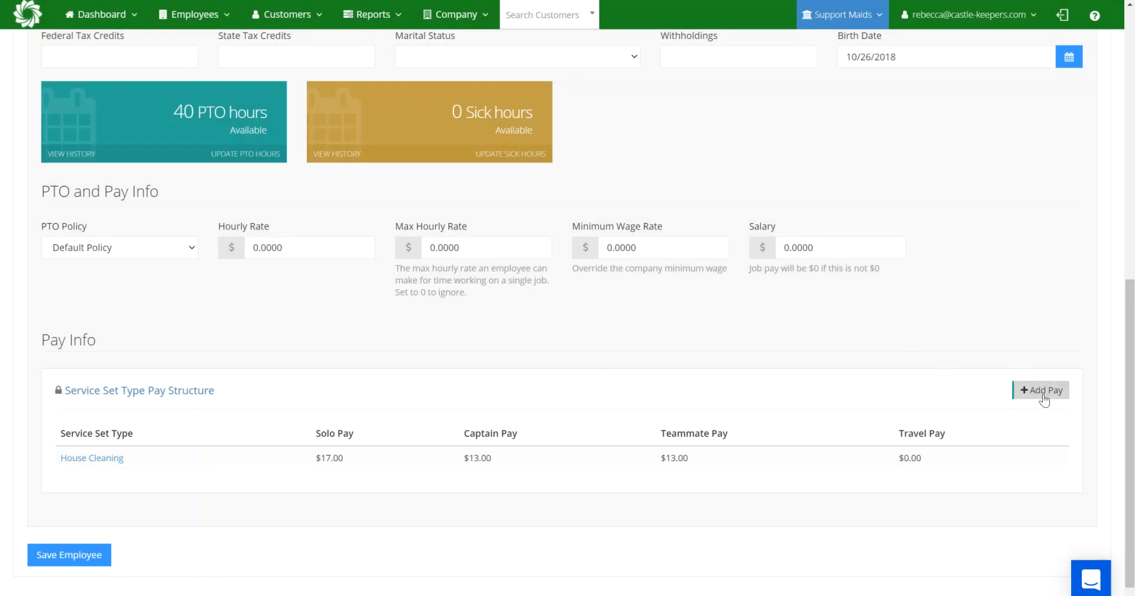
Create a Commercial Cleaning pay entry with solo pay $20, captain pay $15 and team pay $15.
{"action": "left_click", "coordinate": [1043, 394]}
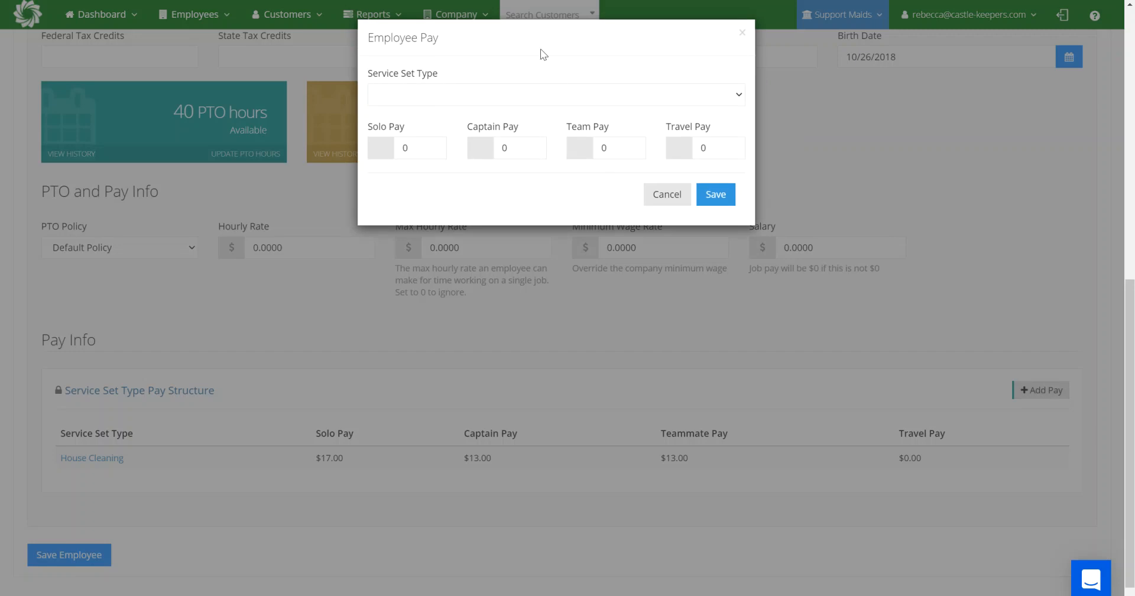
{"action": "left_click", "coordinate": [487, 97]}
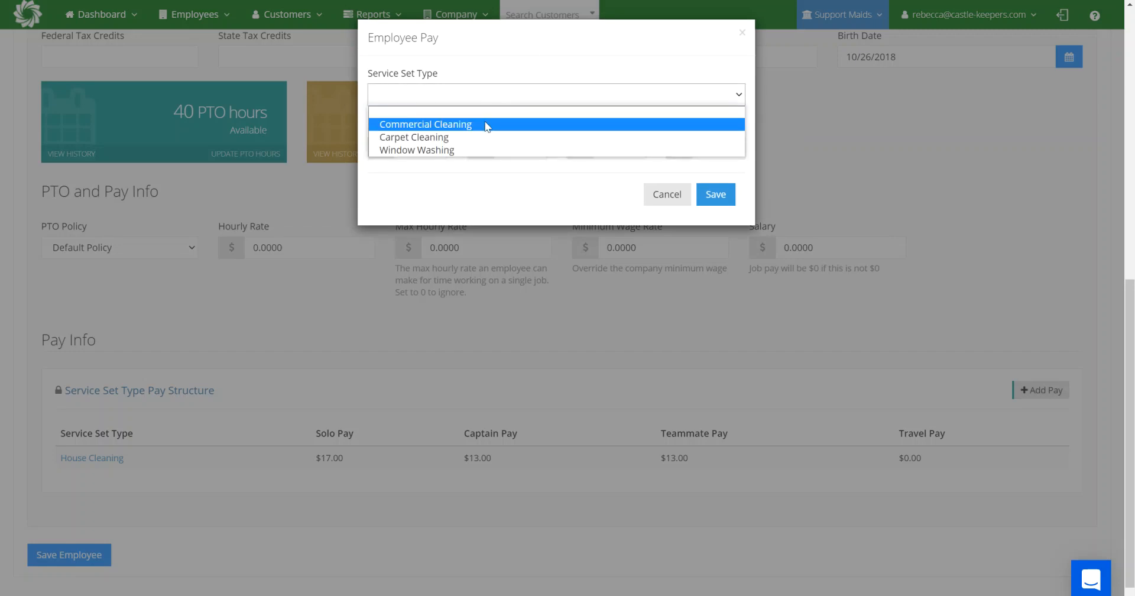
{"action": "left_click", "coordinate": [487, 125]}
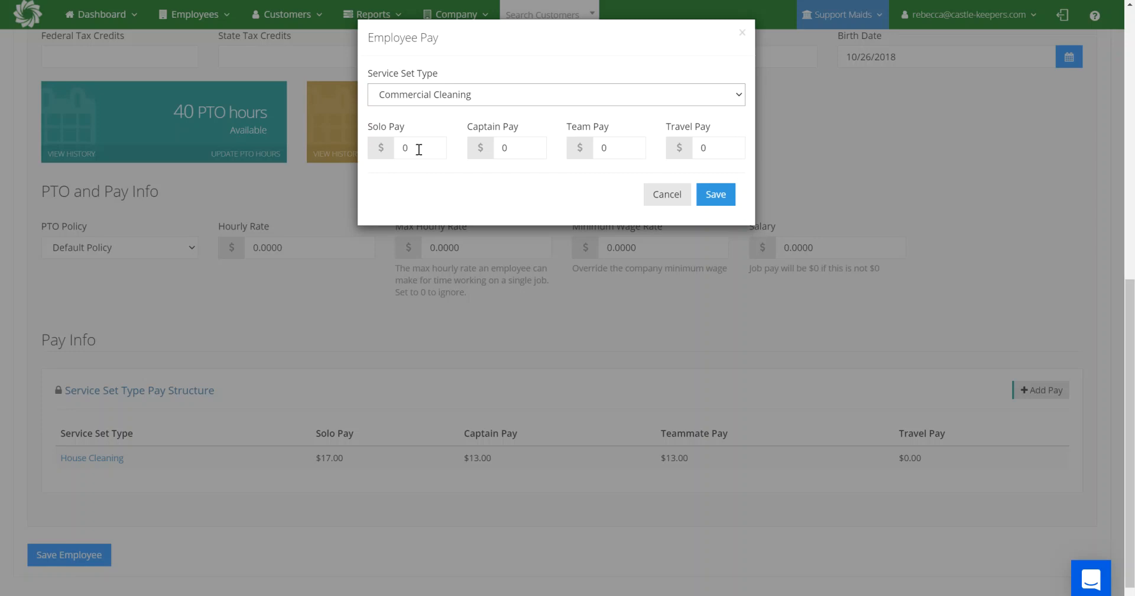
{"action": "double_click", "coordinate": [422, 143]}
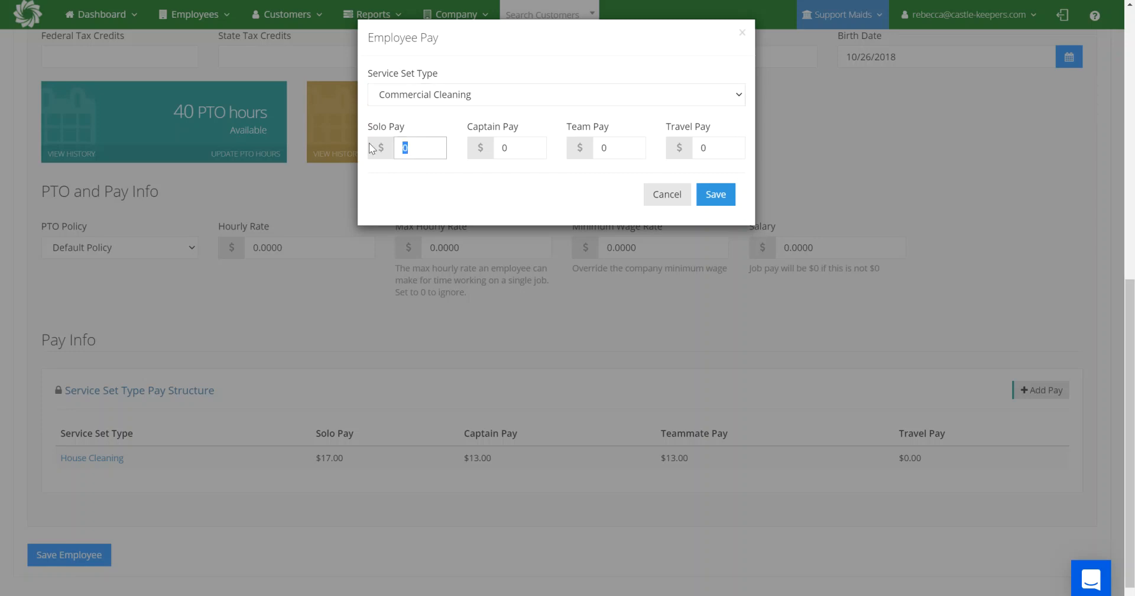
{"action": "type", "text": "20"}
{"action": "left_click", "coordinate": [515, 146]}
{"action": "type", "text": "15"}
{"action": "left_click", "coordinate": [609, 148]}
{"action": "type", "text": "15"}
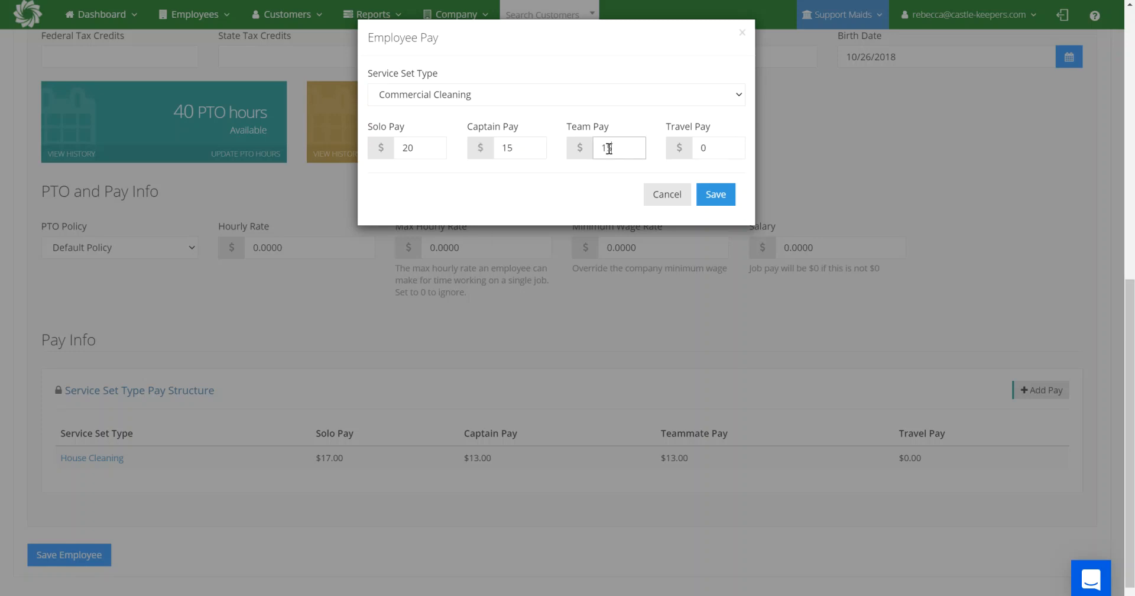
Set the Commercial Cleaning travel pay to $10.00 and save the entry.
{"action": "left_click", "coordinate": [705, 147]}
{"action": "double_click", "coordinate": [705, 147]}
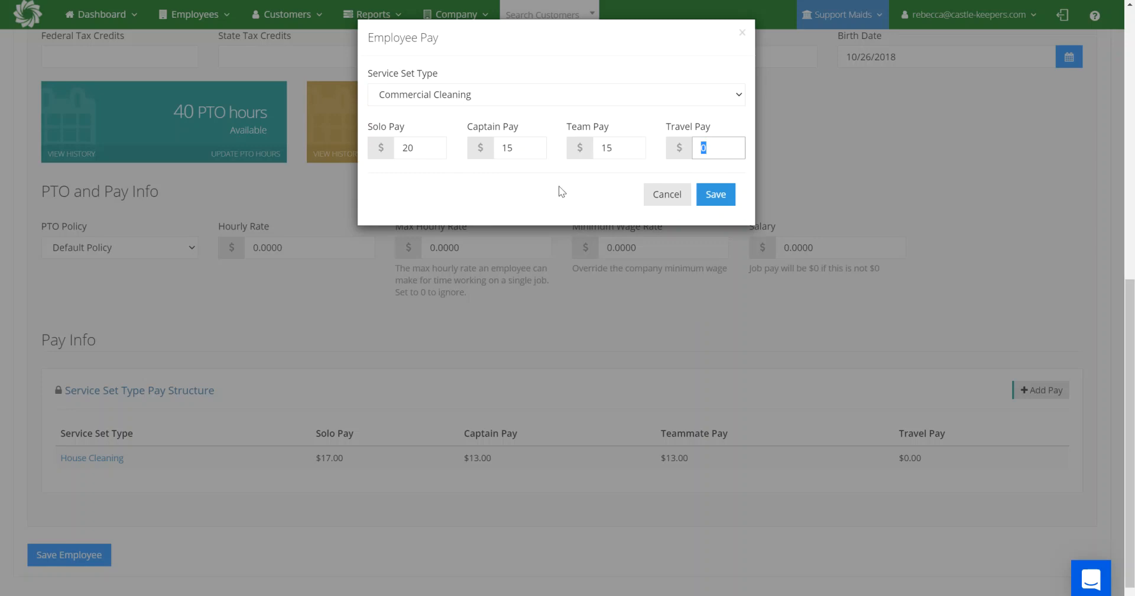
{"action": "type", "text": "10.00"}
{"action": "left_click", "coordinate": [716, 195]}
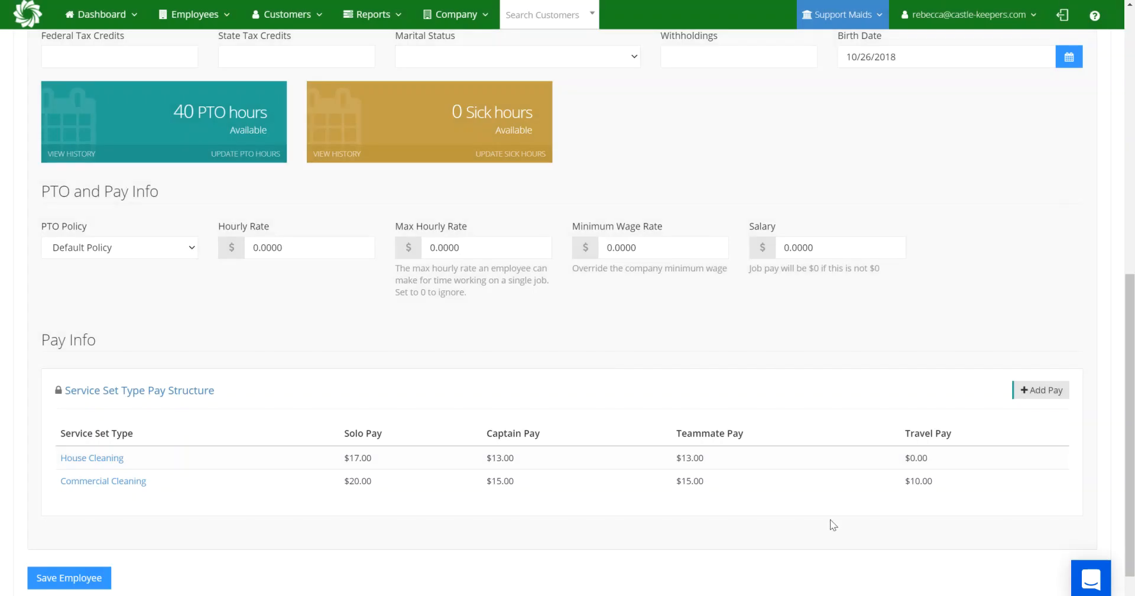
Add Window Washing pay with 45% each for solo, captain and team pay, and save it.
{"action": "left_click", "coordinate": [1048, 397]}
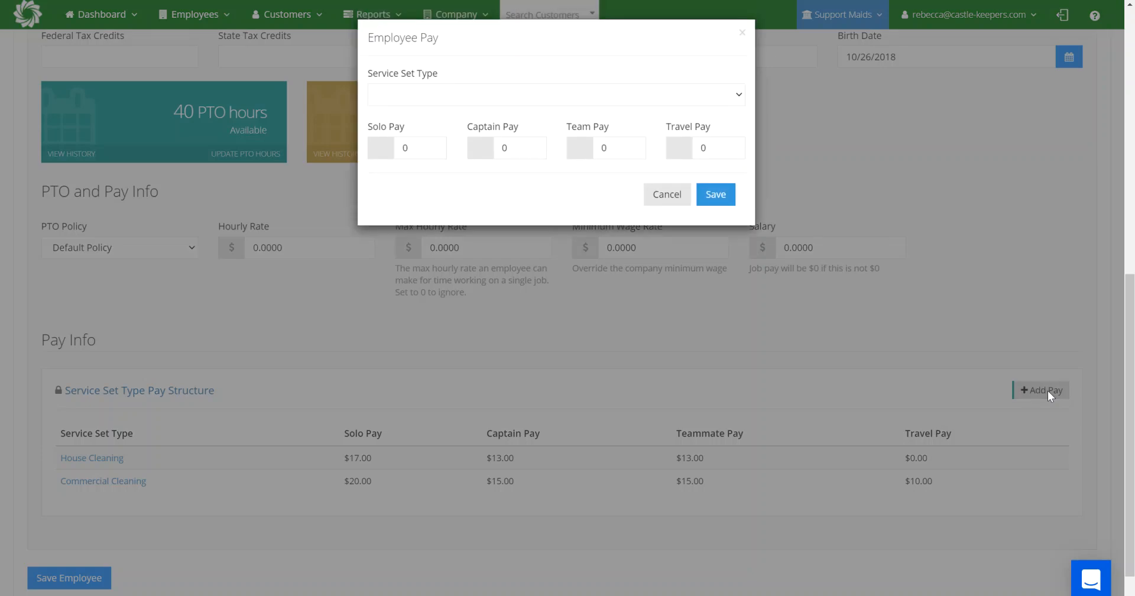
{"action": "left_click", "coordinate": [555, 95]}
{"action": "left_click", "coordinate": [501, 136]}
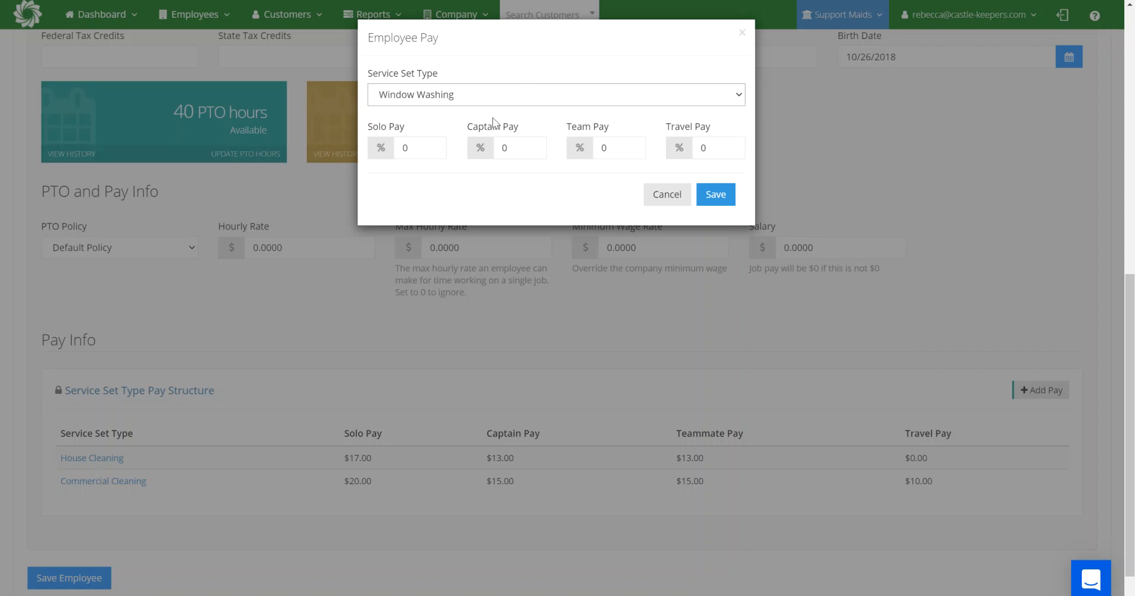
{"action": "double_click", "coordinate": [424, 148]}
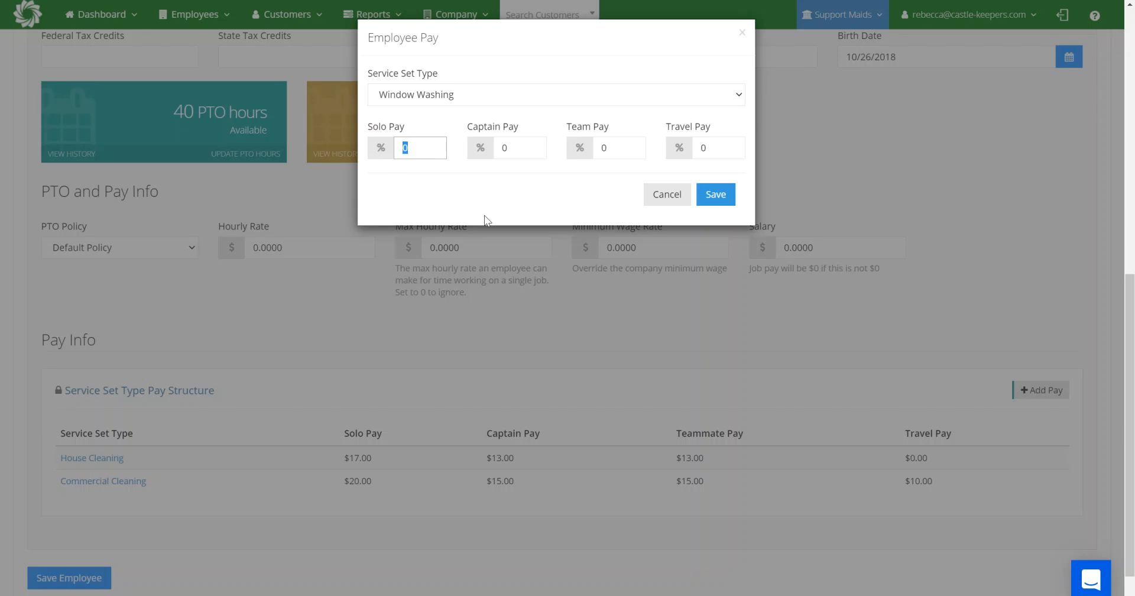
{"action": "type", "text": "45"}
{"action": "left_click_drag", "start_coordinate": [517, 148], "coordinate": [495, 144]}
{"action": "type", "text": "45"}
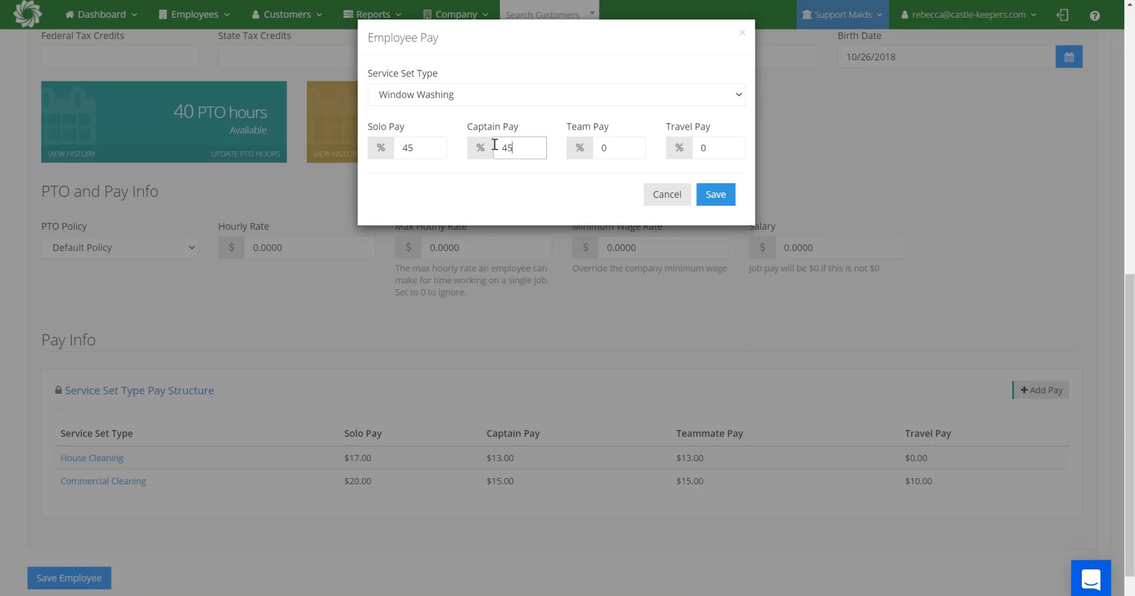
{"action": "left_click", "coordinate": [615, 149]}
{"action": "type", "text": "45"}
{"action": "left_click", "coordinate": [716, 199]}
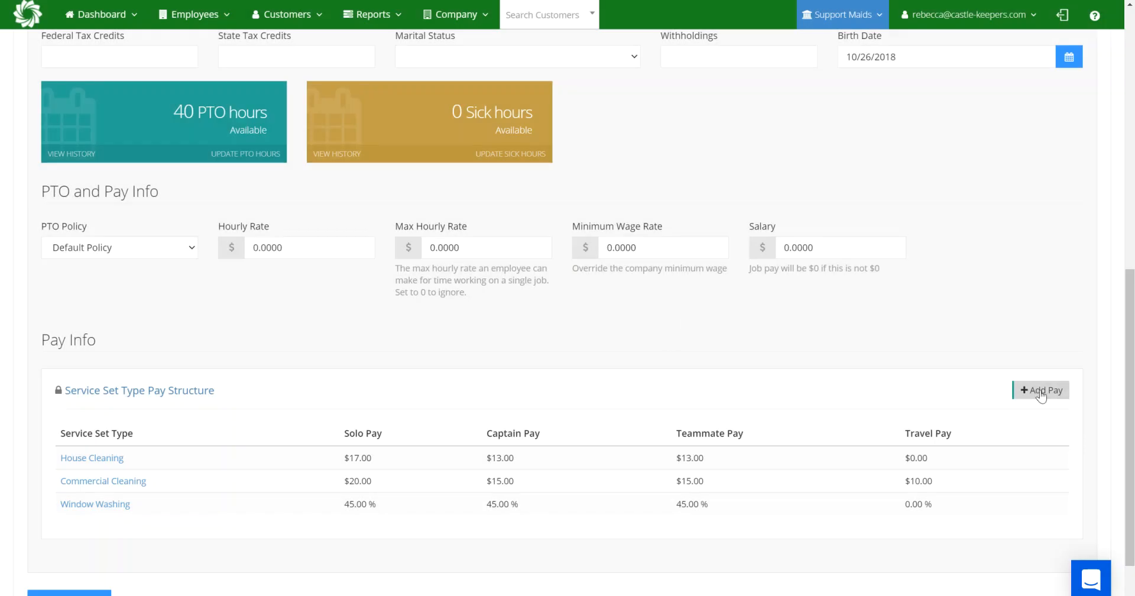
Add Carpet Cleaning pay with $15 each for solo, captain and team pay, and save it.
{"action": "left_click", "coordinate": [1040, 395]}
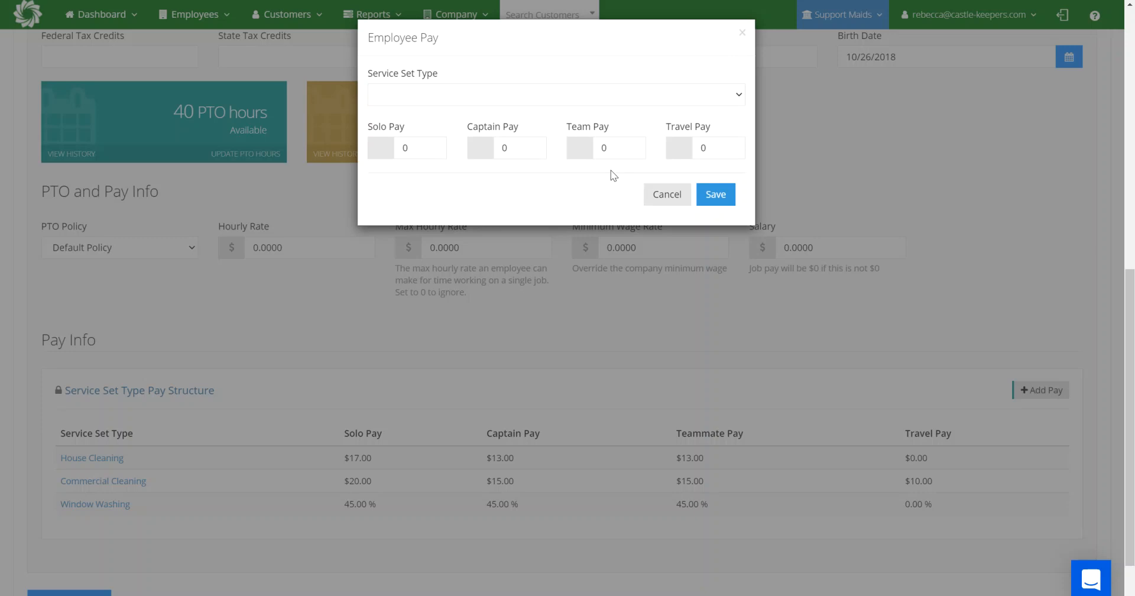
{"action": "left_click", "coordinate": [493, 94]}
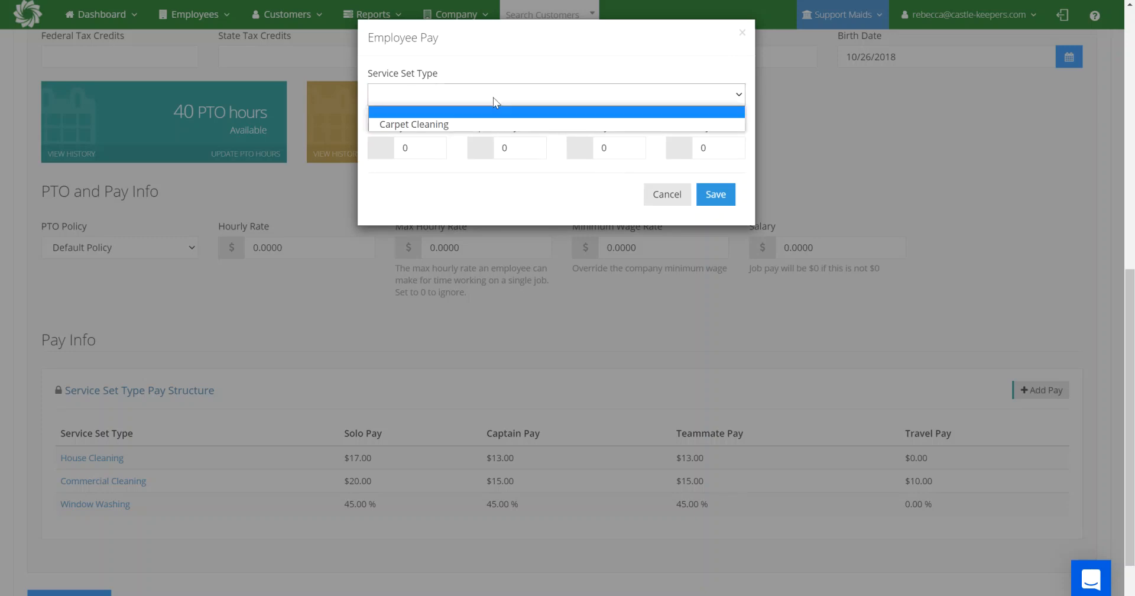
{"action": "left_click", "coordinate": [479, 125]}
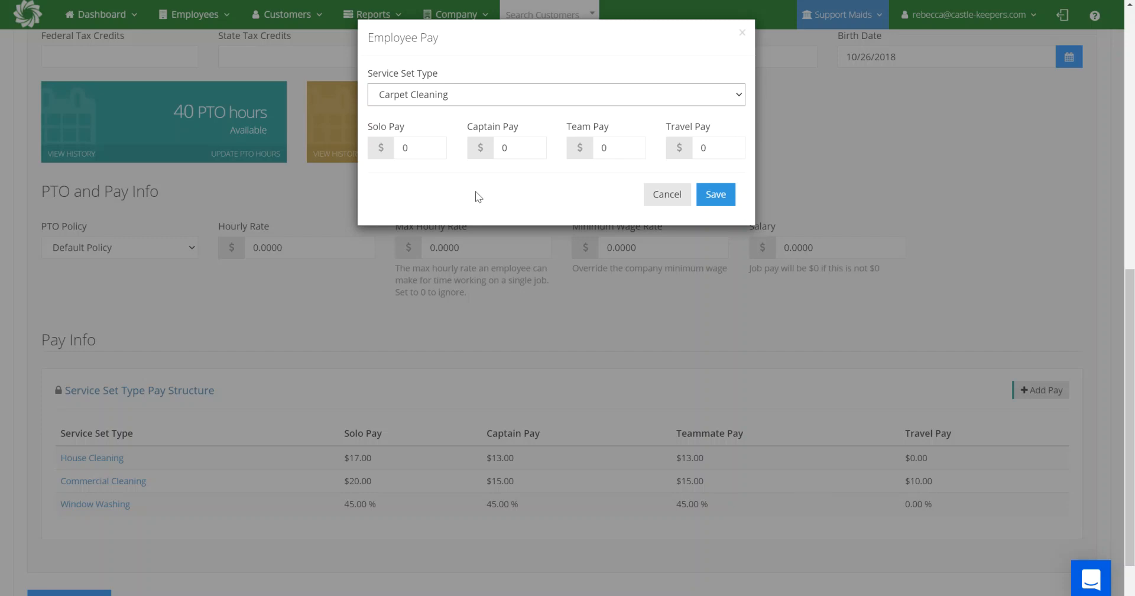
{"action": "left_click", "coordinate": [422, 148]}
{"action": "type", "text": "15"}
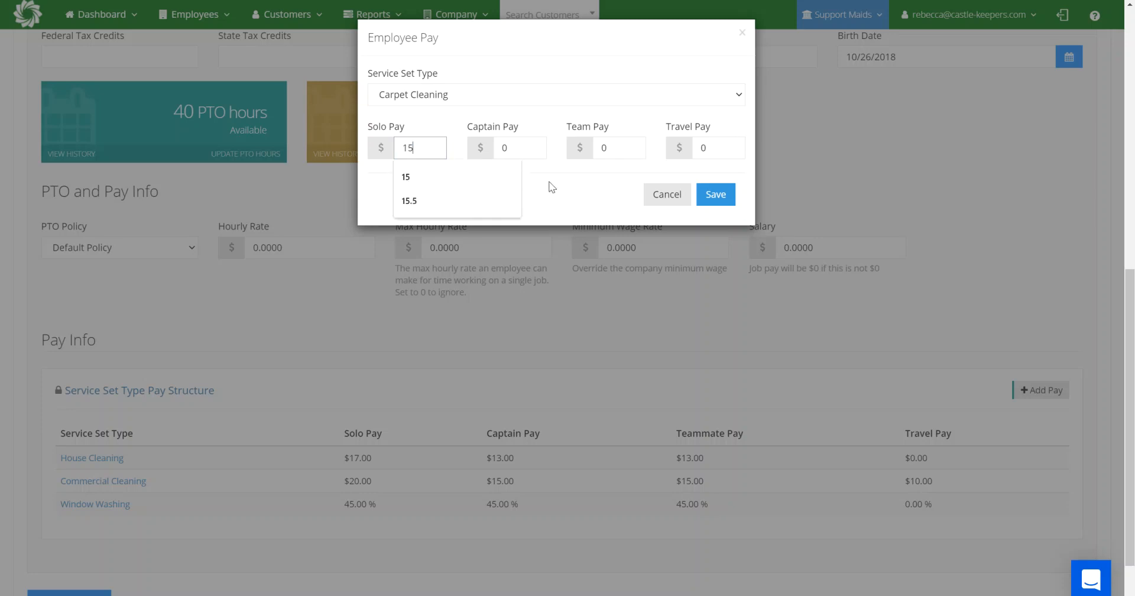
{"action": "left_click", "coordinate": [507, 147]}
{"action": "type", "text": "15"}
{"action": "left_click", "coordinate": [615, 148]}
{"action": "type", "text": "15"}
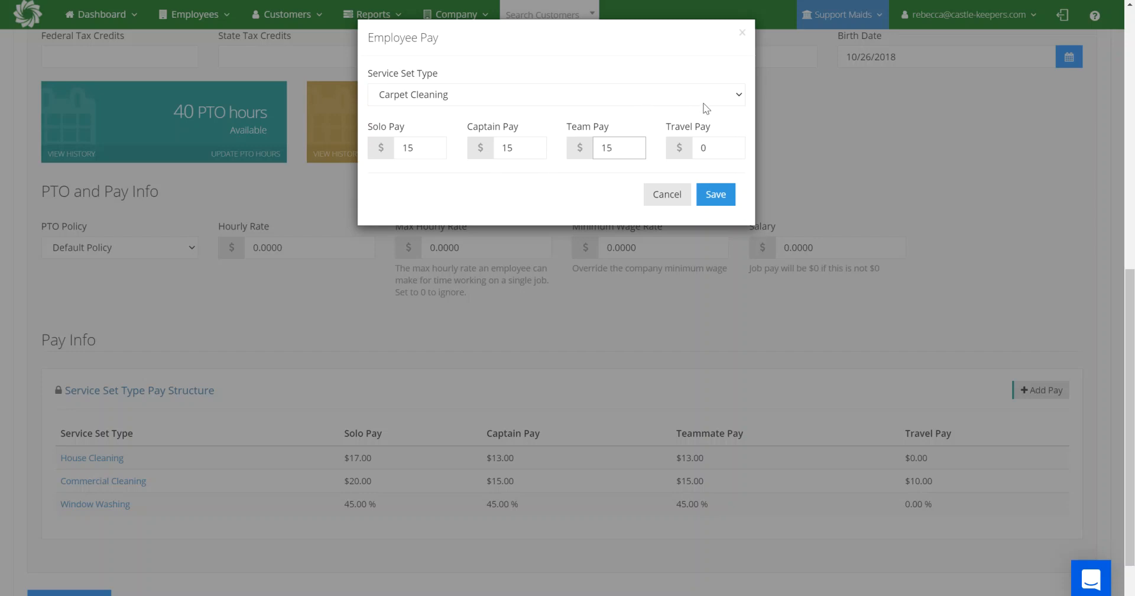
{"action": "left_click", "coordinate": [717, 196]}
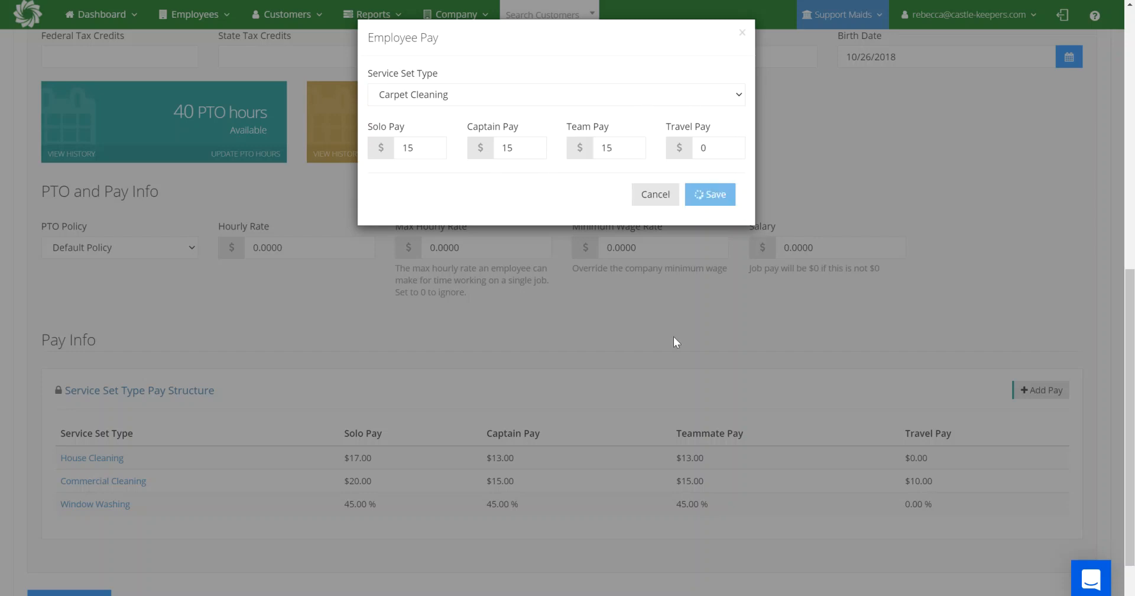